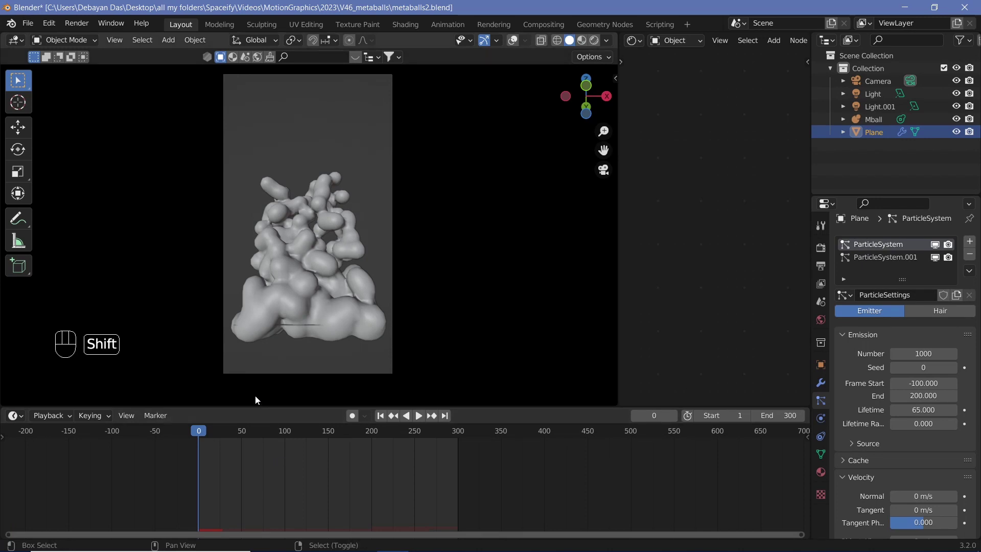
Step: Play and pause the metaball animation a few times to review its motion
key("shift+space")
key("shift+space")
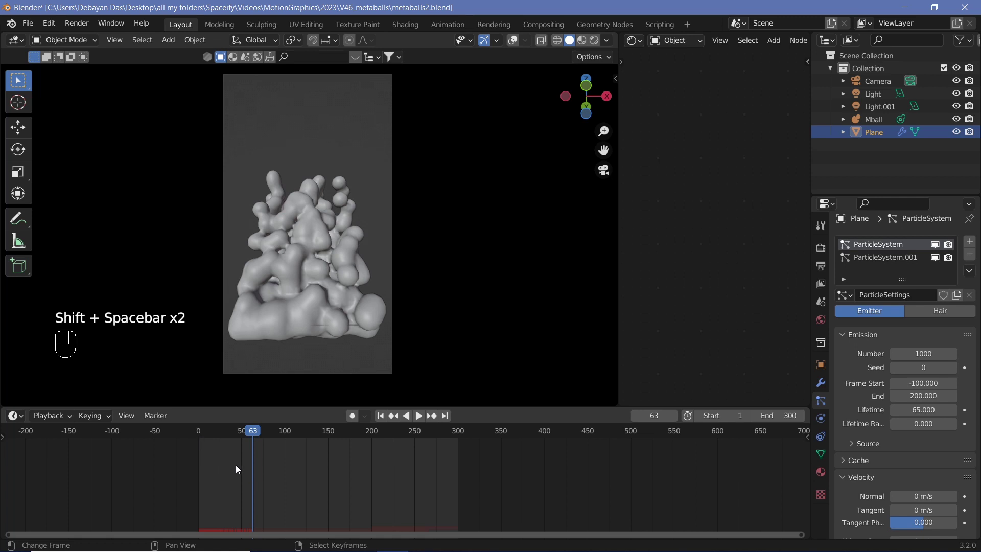
key("shift+space")
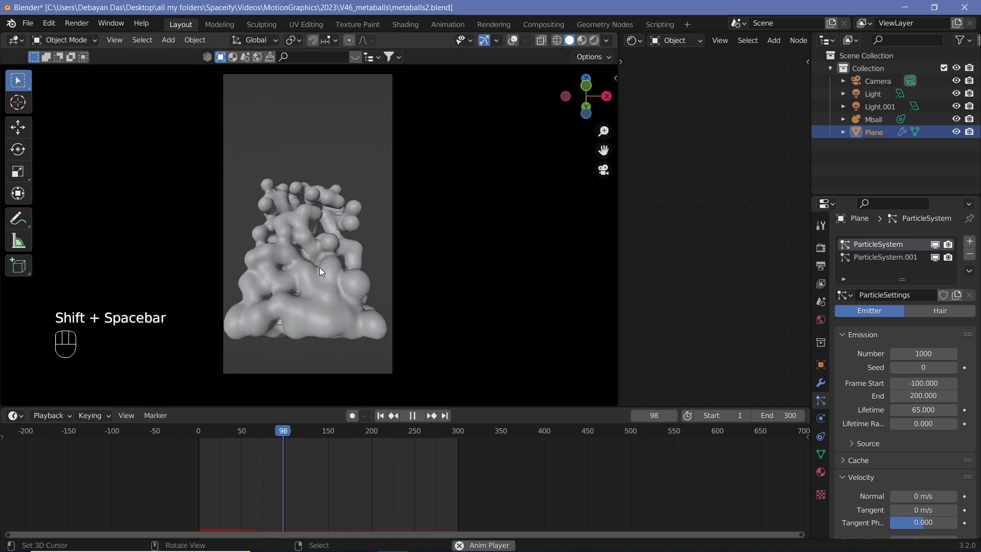
key("shift+space")
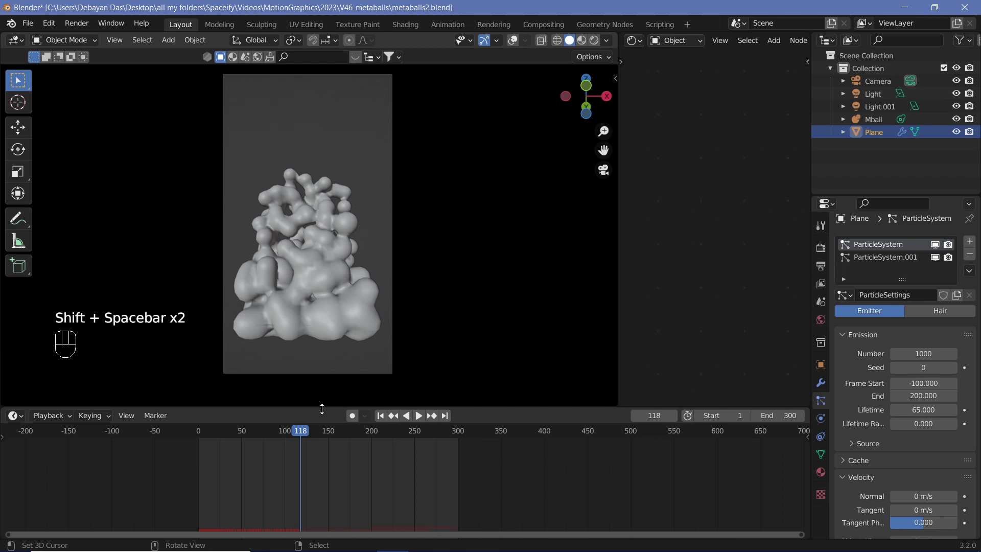
key("shift+space")
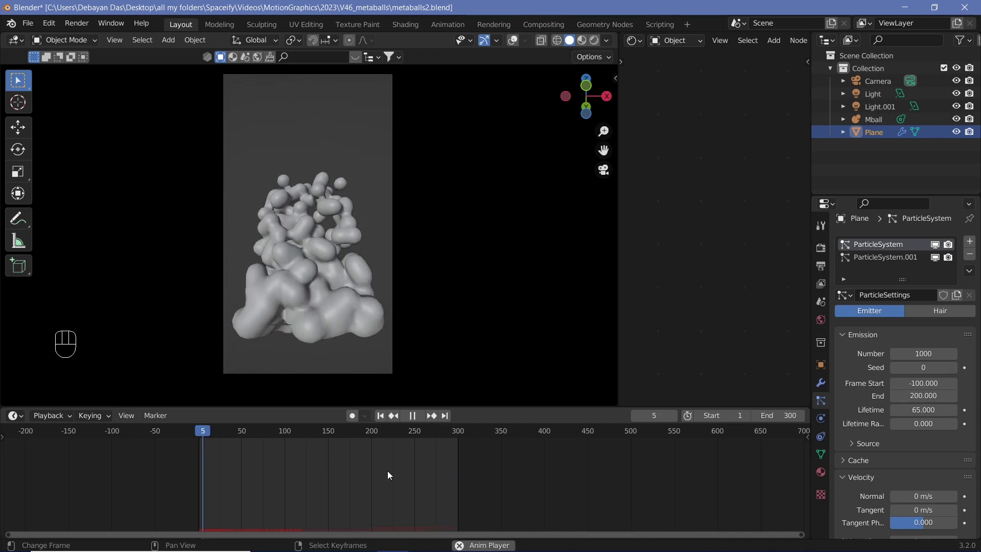
key("shift+space")
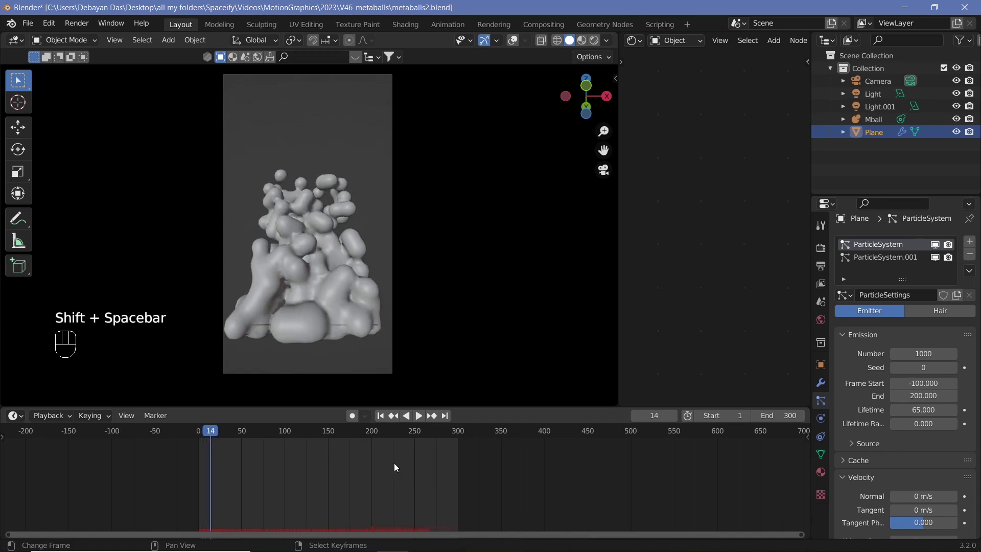
key("shift+space")
key("shift+space")
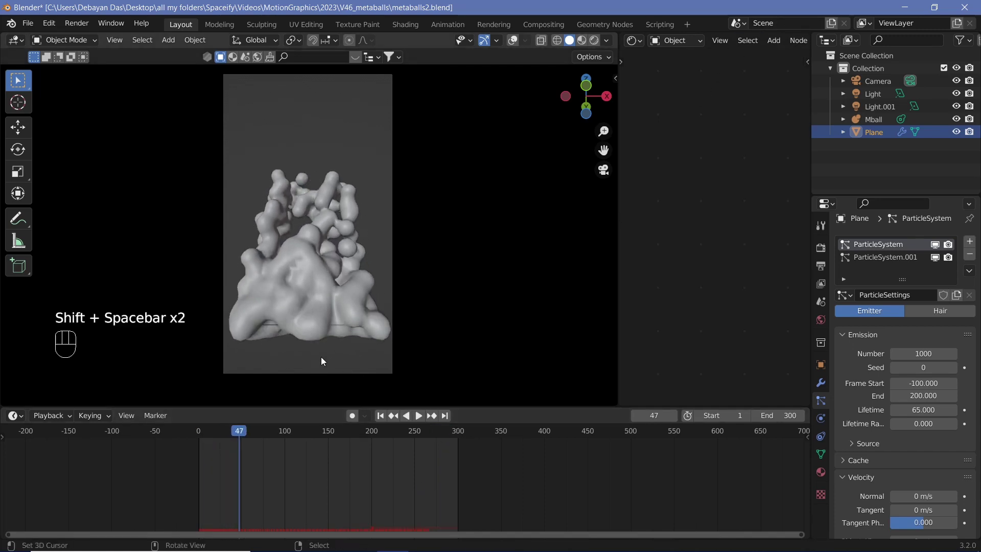
Step: Leave camera view, zoom in on the metaballs, and compare the two particle systems
right_click(340, 322)
right_click(340, 325)
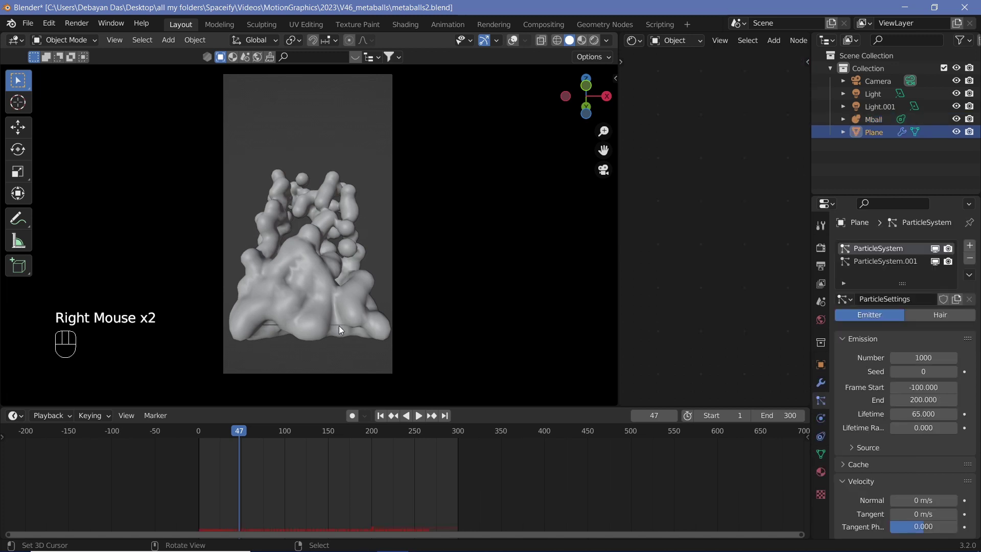
middle_click_drag(334, 315, 365, 114)
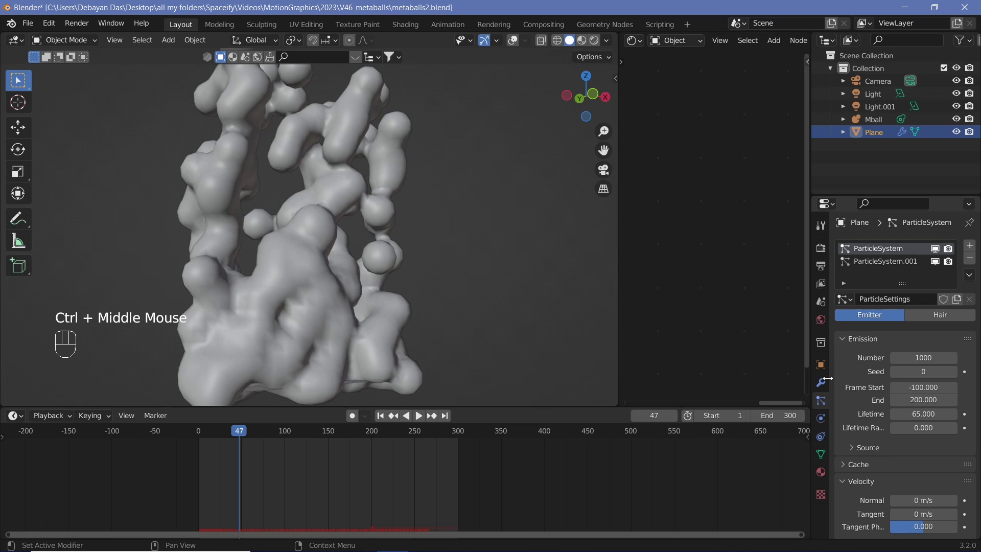
left_click(868, 261)
left_click(872, 248)
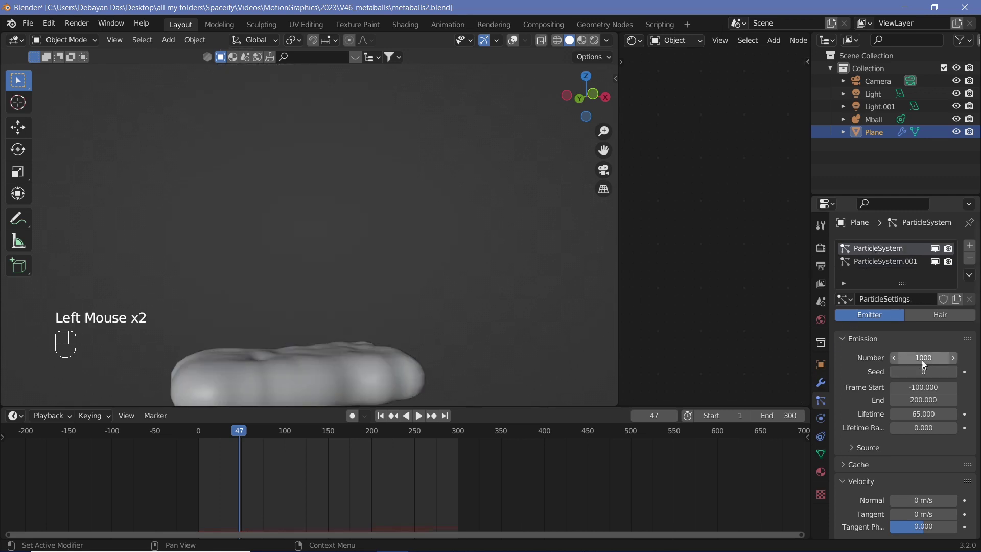
scroll(871, 374, "down", 1)
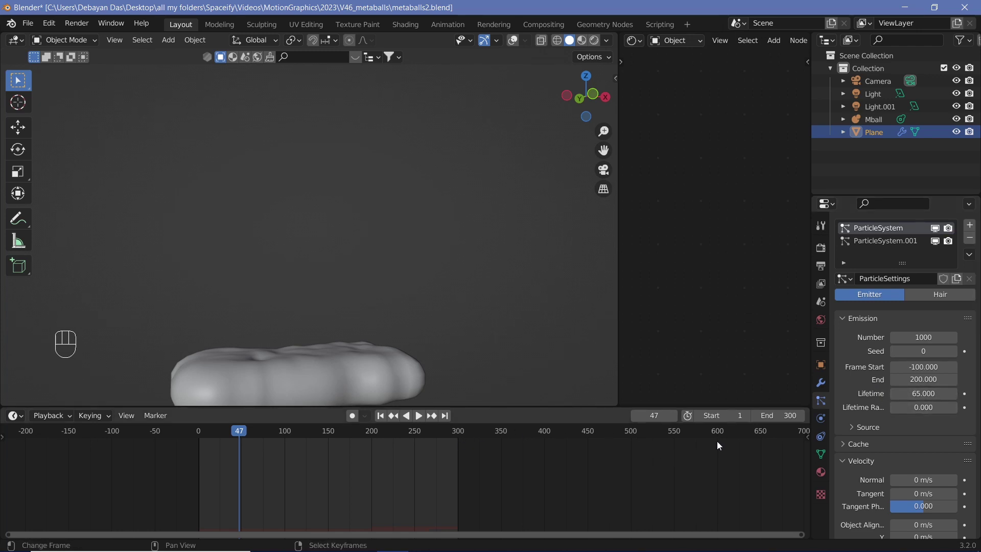
Step: Replay the animation from the start, stop at frame 27, then return to frame 0
key("shift+space")
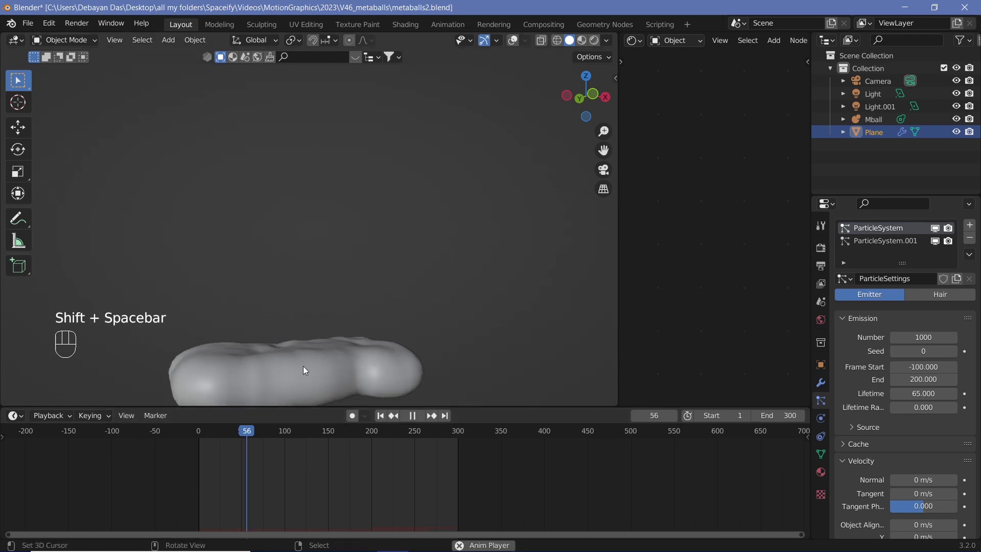
key("shift+space")
left_click(189, 435)
key("shift+space")
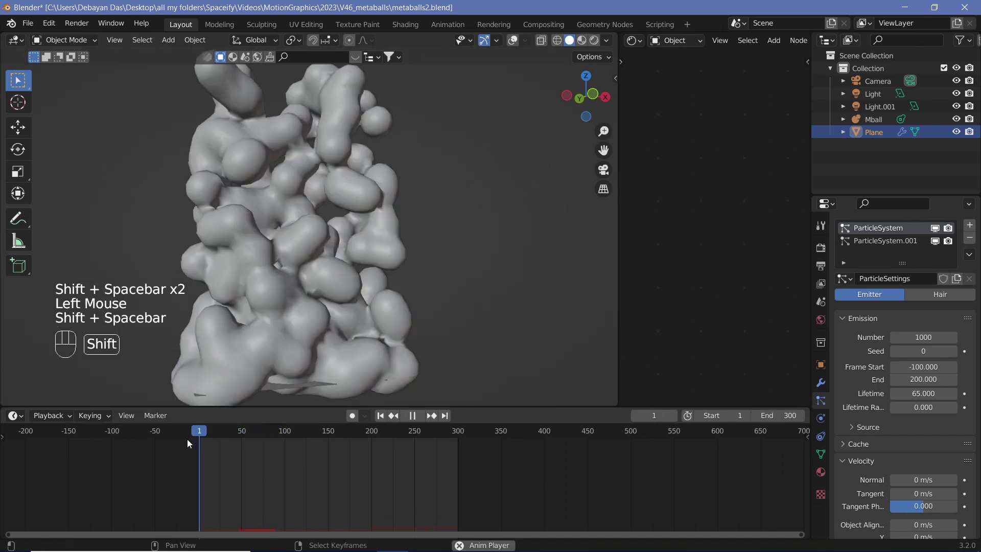
key("shift+space")
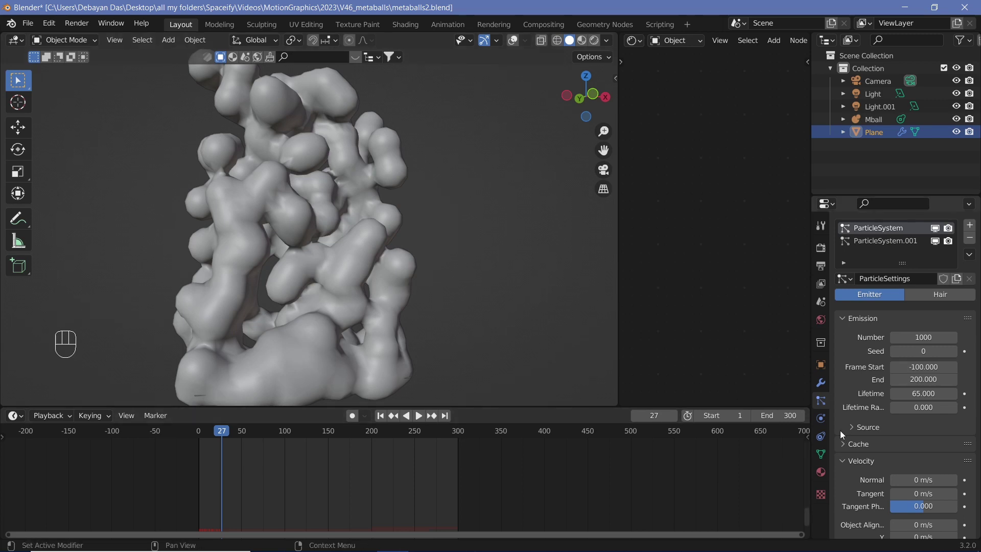
left_click(779, 416)
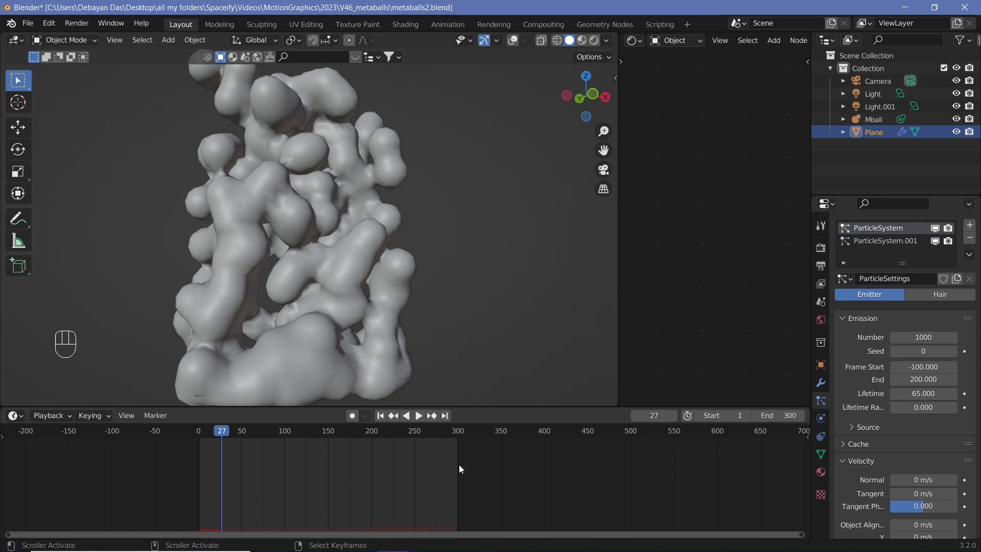
left_click(197, 438)
Step: Check the particle Lifetime value of 65
key("s")
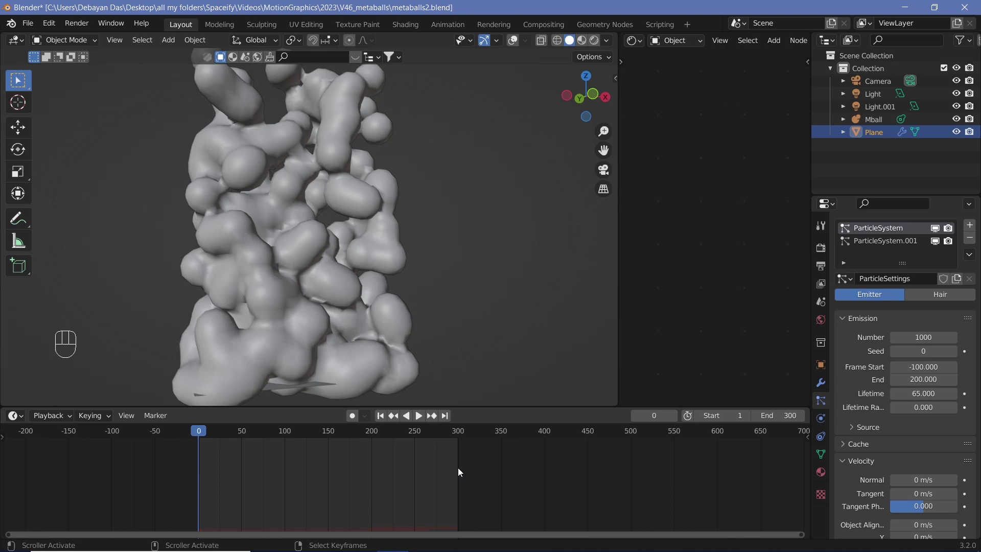
left_click(927, 393)
left_click(926, 393)
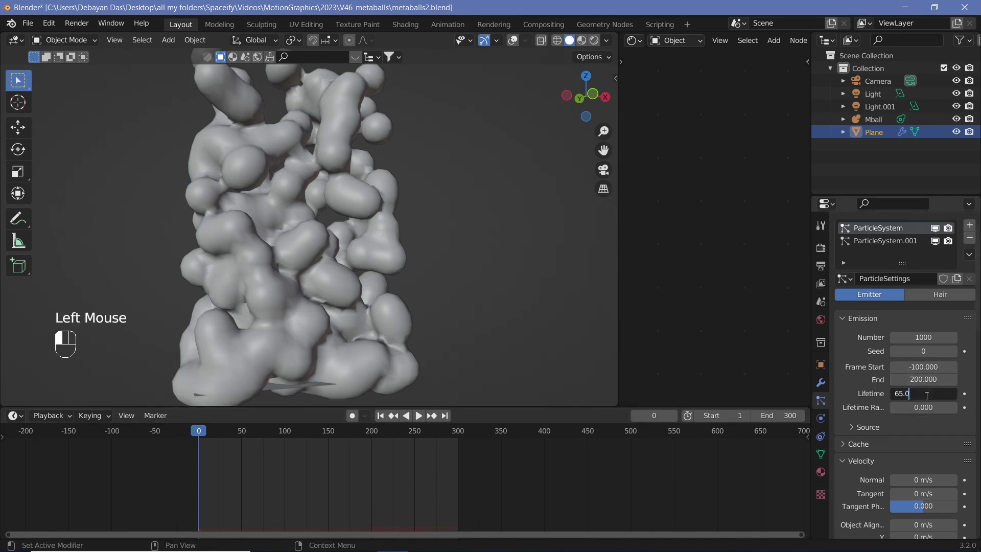
left_click(864, 393)
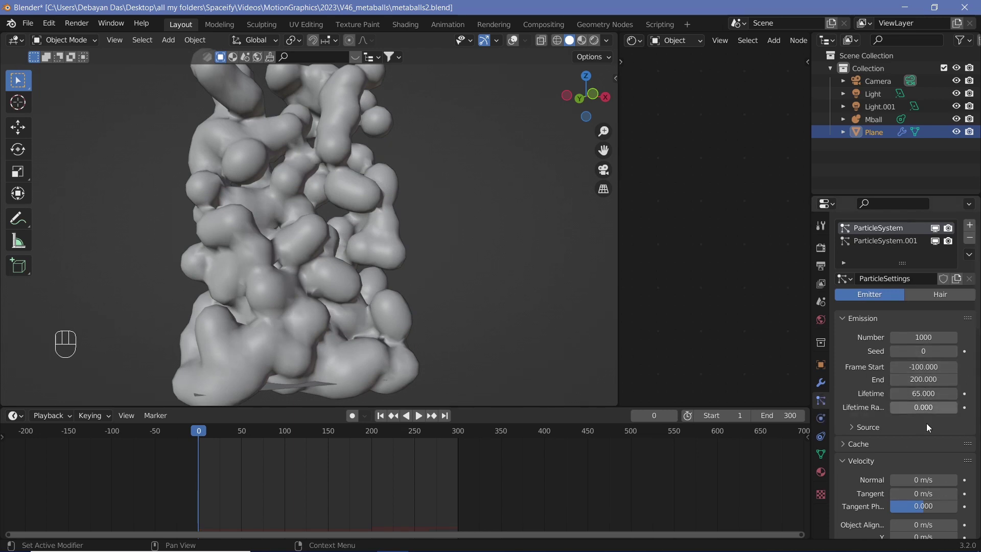
Step: Show ParticleSystem.001's settings, play the animation, then switch to the Scene properties
left_click(891, 240)
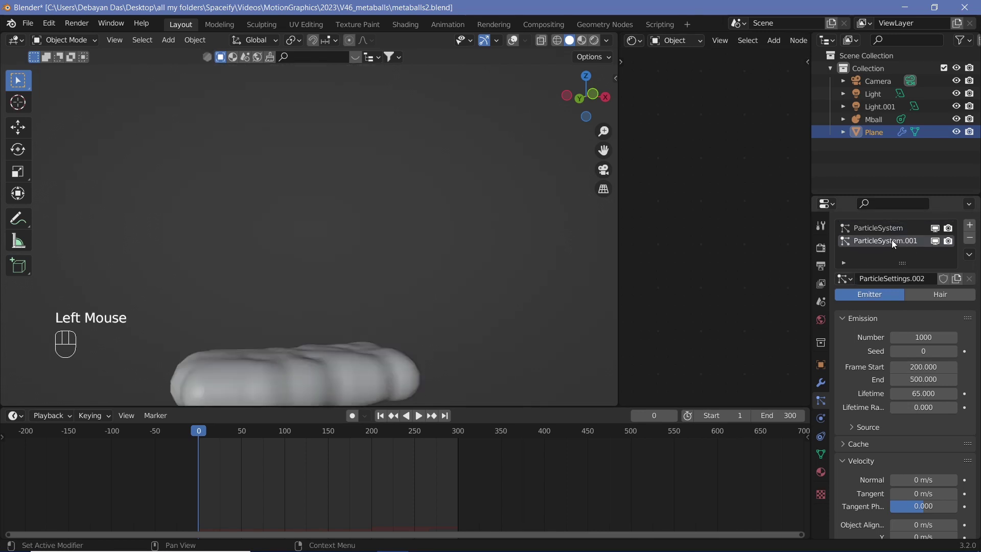
key("shift+space")
key("shift+space")
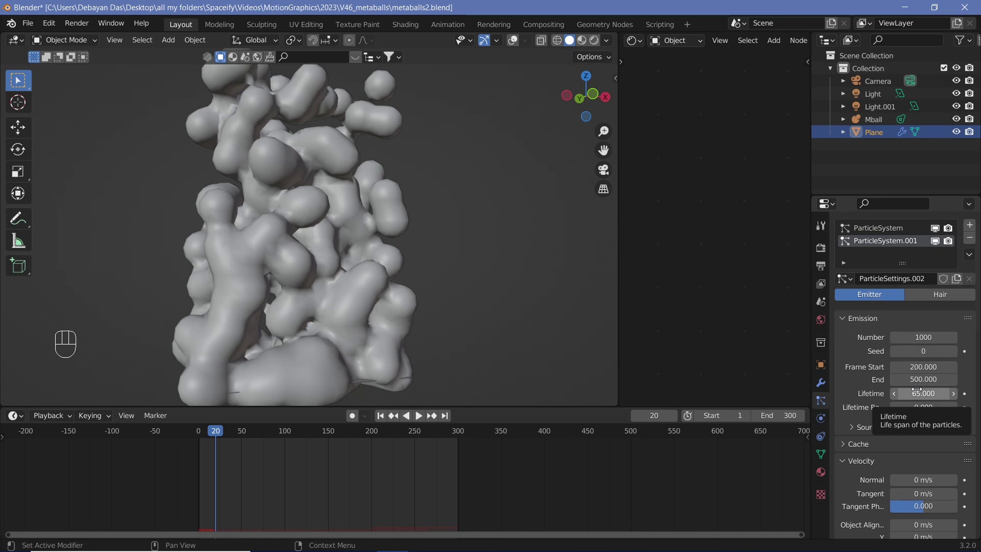
left_click(819, 298)
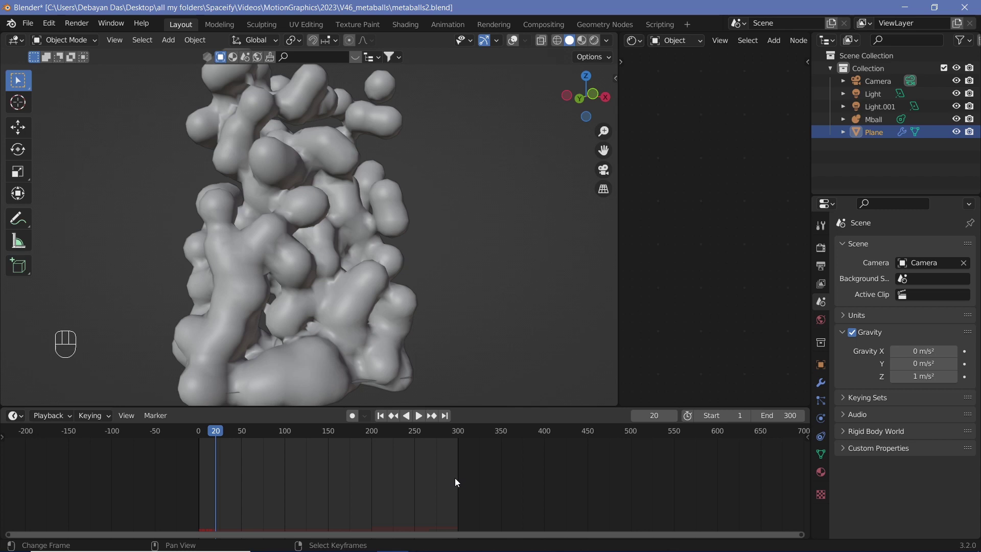
Step: In Output Properties, set Time Stretching New to 200 against Old 100
left_click(821, 266)
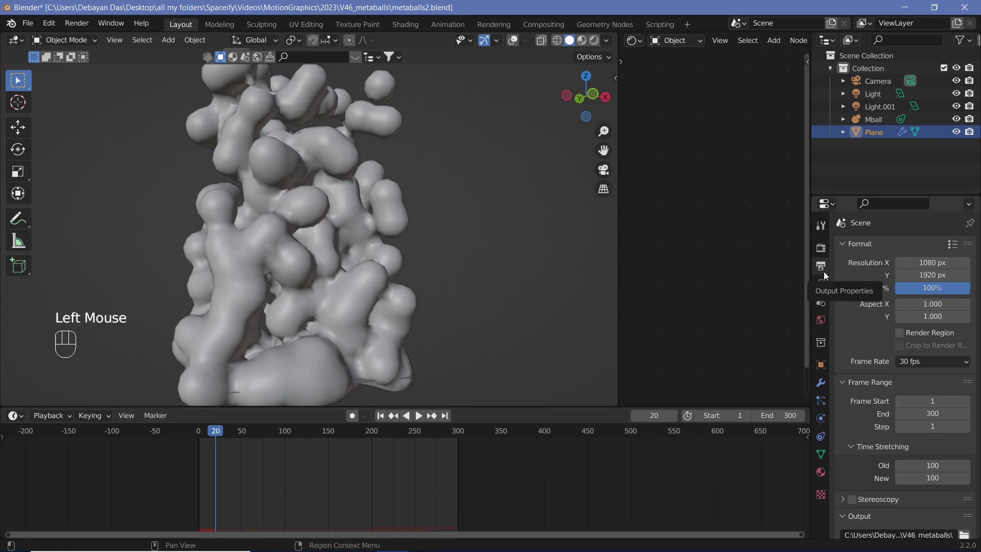
scroll(854, 361, "down", 1)
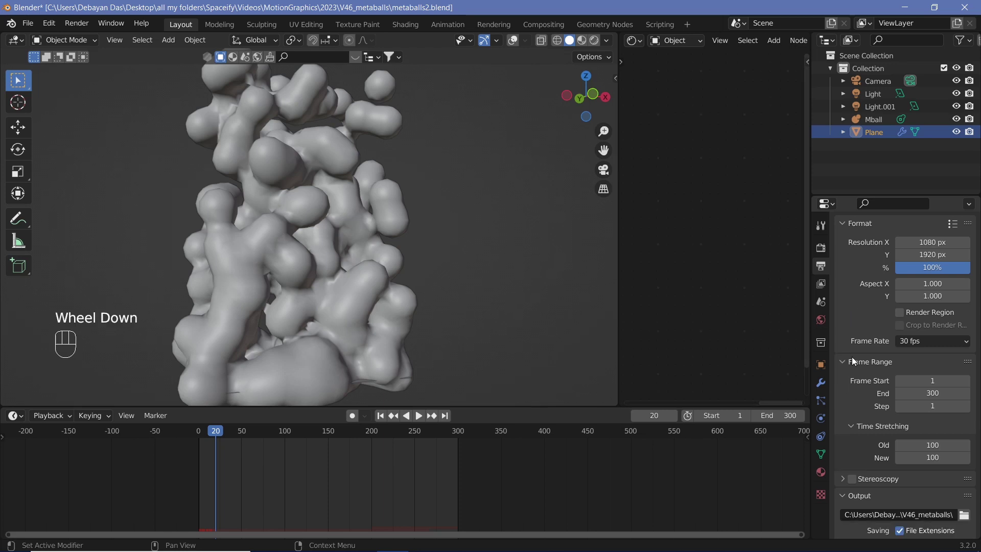
left_click(849, 362)
left_click(845, 361)
left_click(852, 428)
left_click(852, 427)
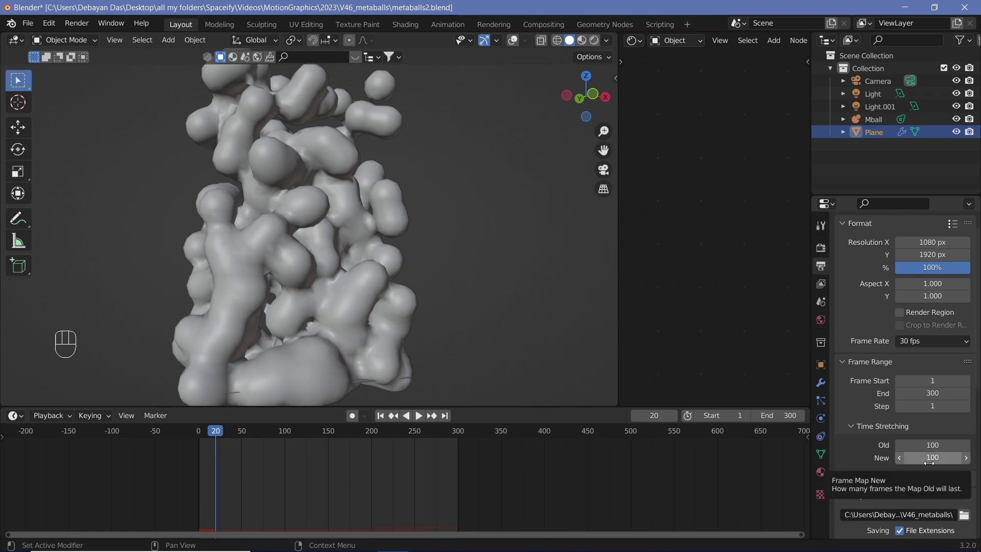
mouse_move(929, 462)
left_mouse_down()
mouse_move(914, 462)
mouse_move(930, 460)
left_mouse_up()
left_click(930, 460)
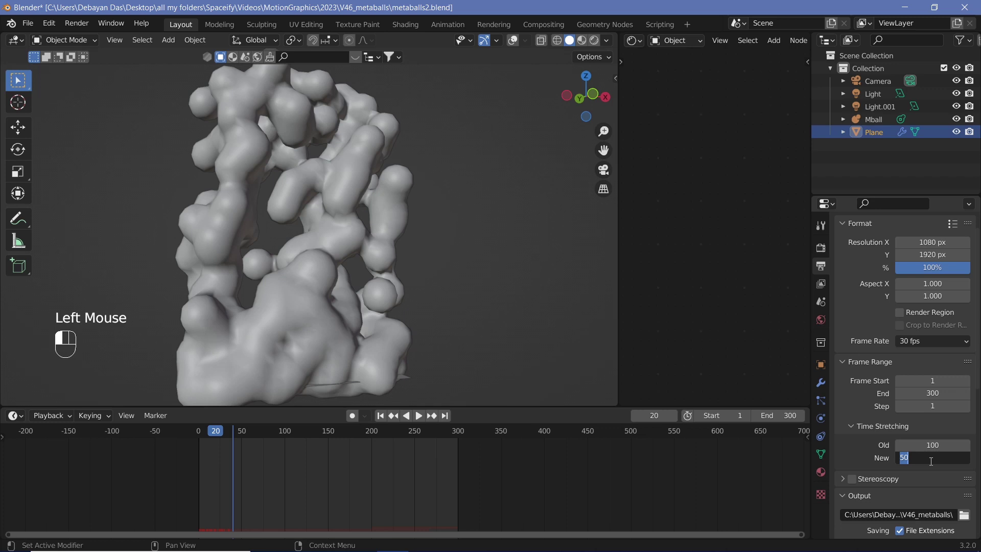
type("200")
key("Return")
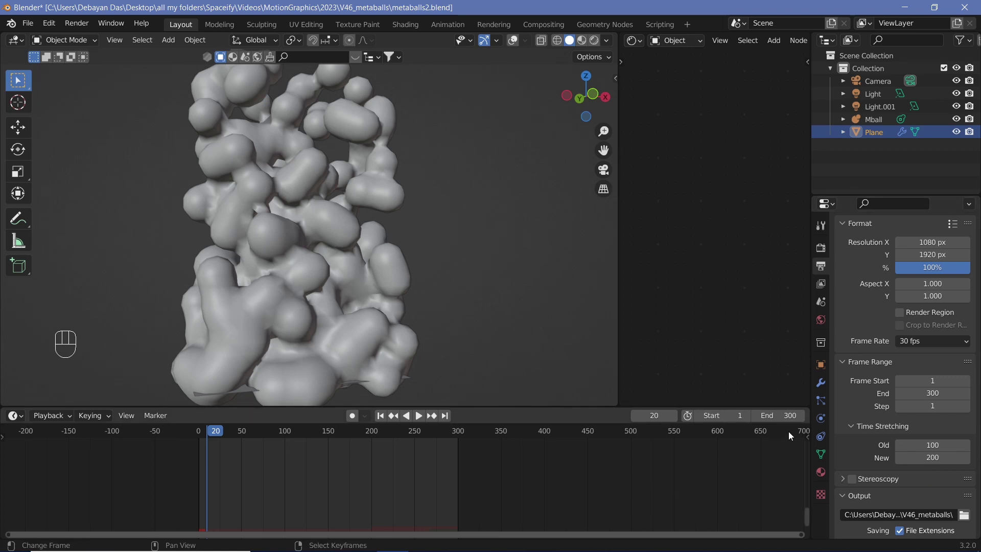
Step: Set the End frame to 600 and start playback
left_click(779, 420)
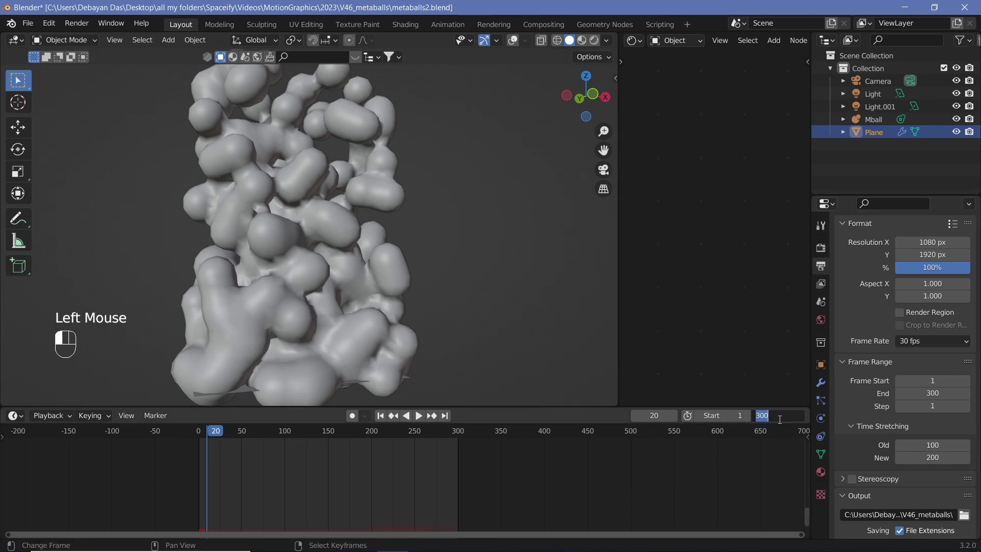
type("600")
key("Return")
key("shift+space")
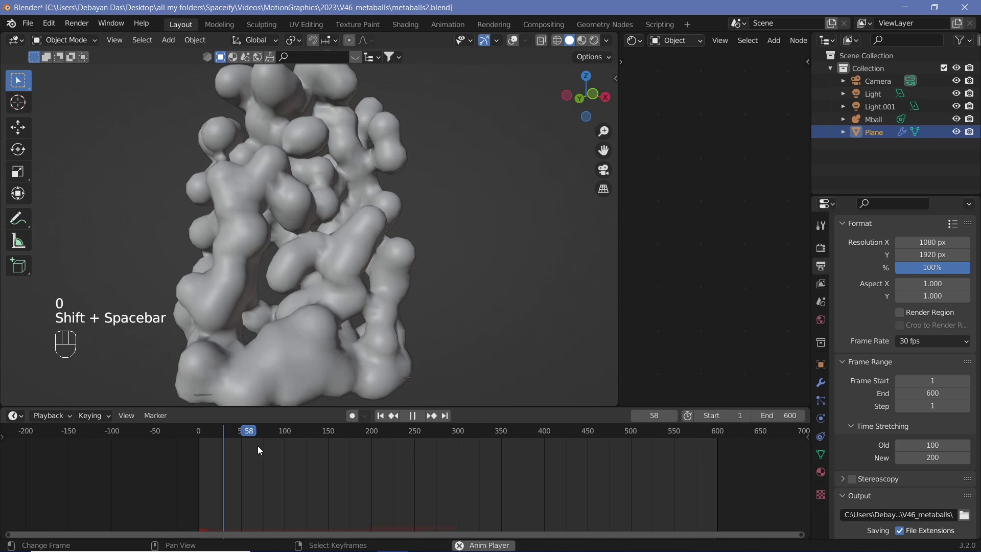
key("shift+space")
key("shift+space")
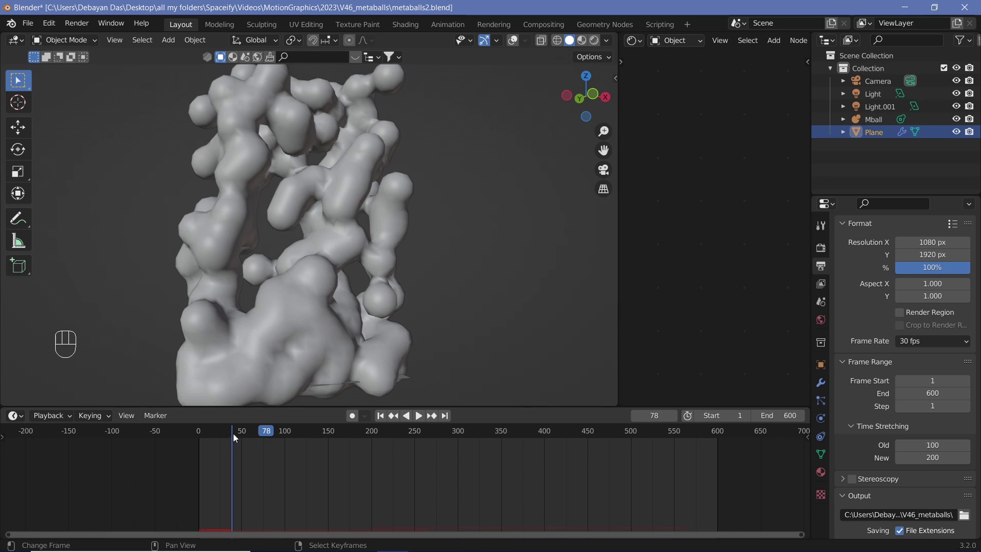
Step: Preview the slowed animation, stepping to frame 200 and playing past frame 509
key("shift+space")
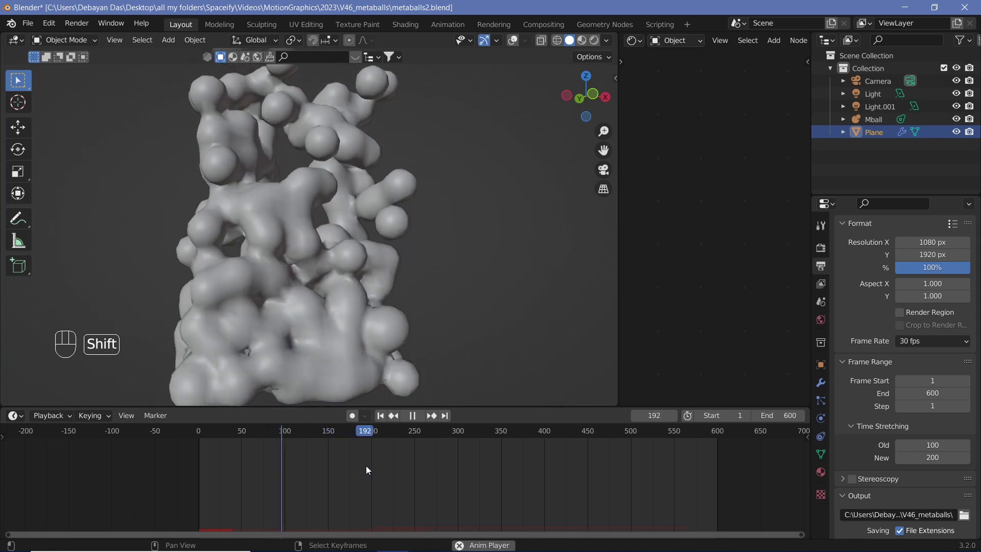
key("shift+space")
key("Right")
key("Right")
key("Right")
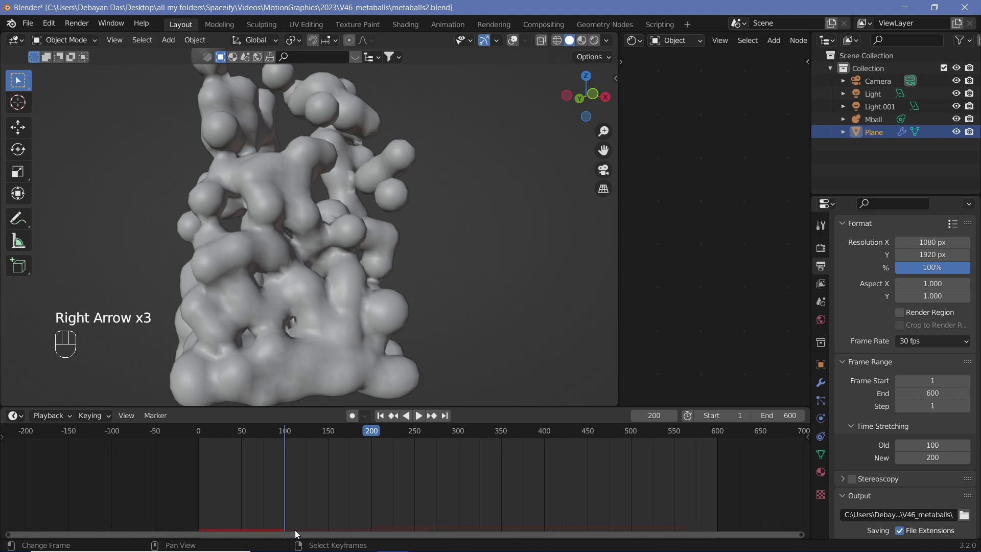
key("shift+space")
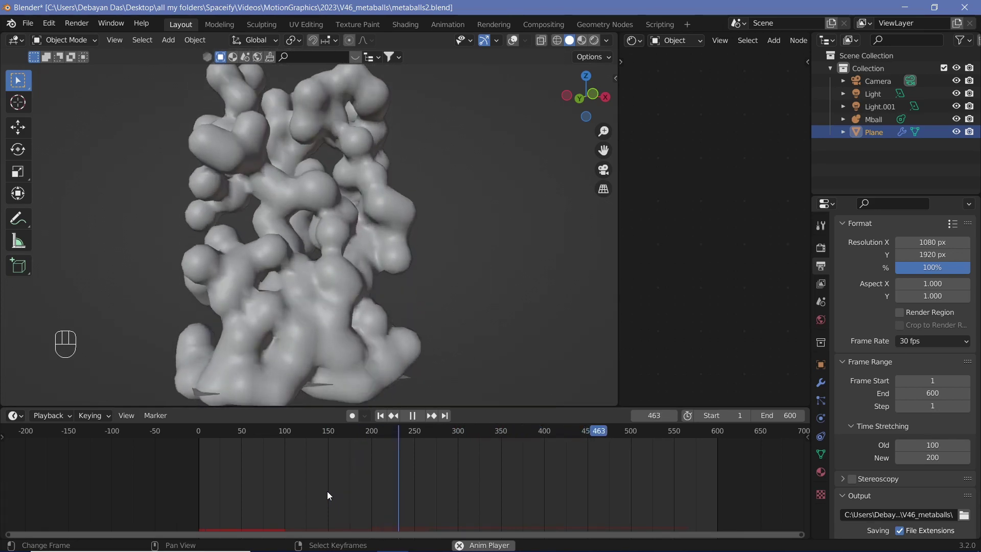
key("shift+space")
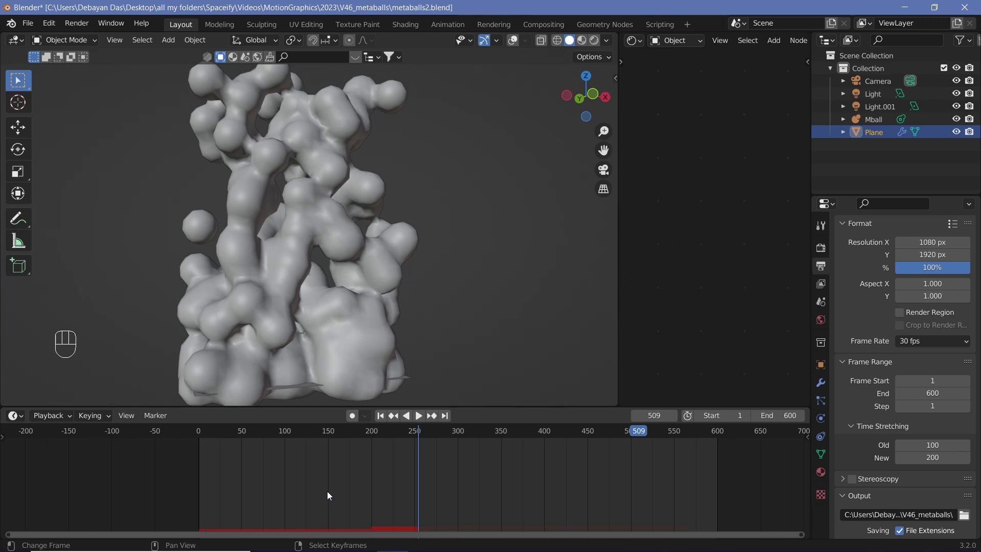
key("shift+space")
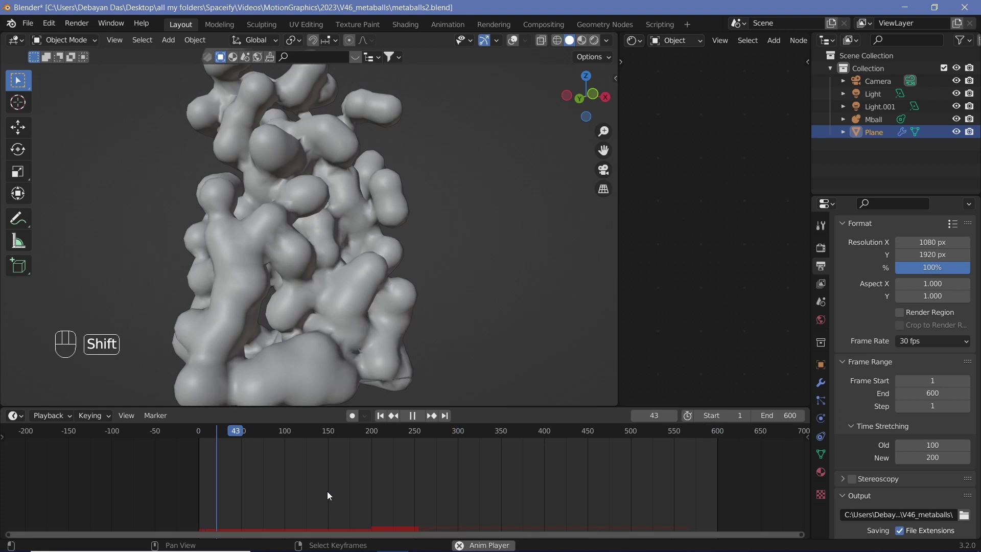
Step: Stop playback, change Time Stretching New to 300, and play the slower animation
key("shift+space")
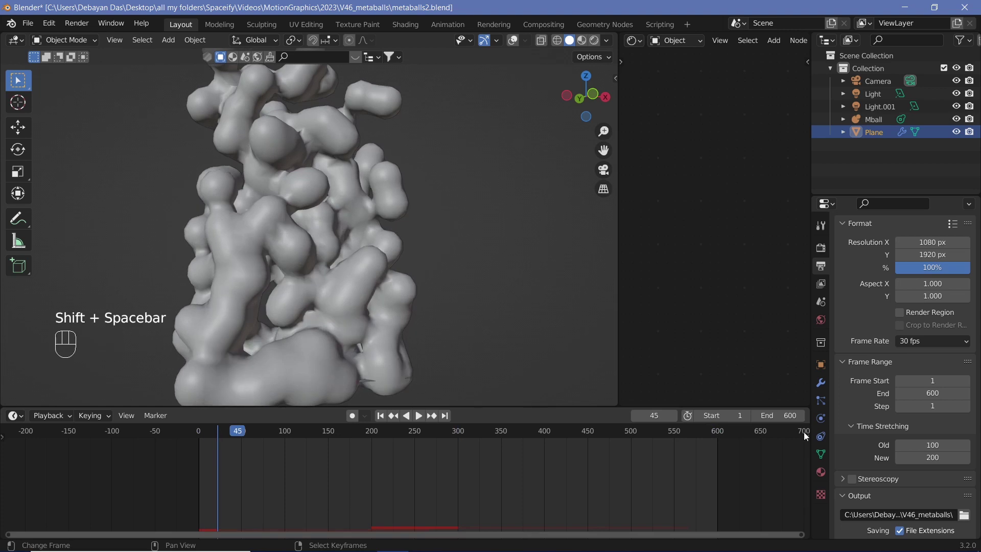
left_click(931, 460)
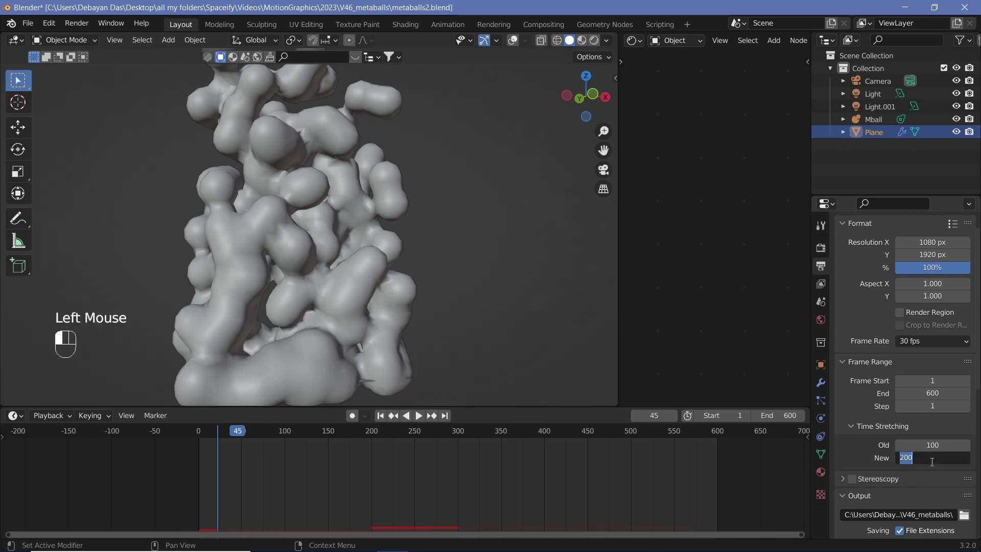
type("300")
key("Return")
key("shift+space")
key("shift+space")
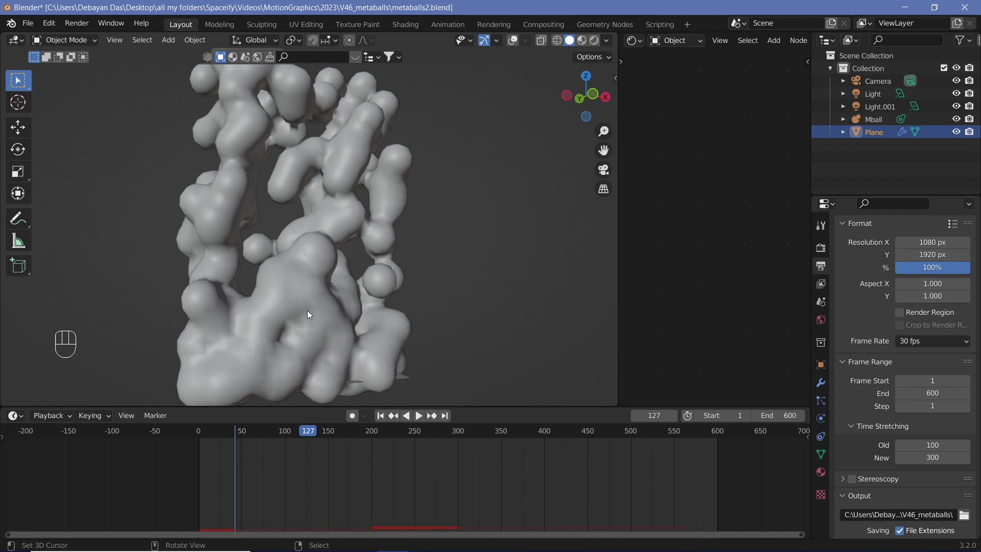
Step: Set the frame rate to 60 fps and New to 200, then play until frame 294
left_click(928, 342)
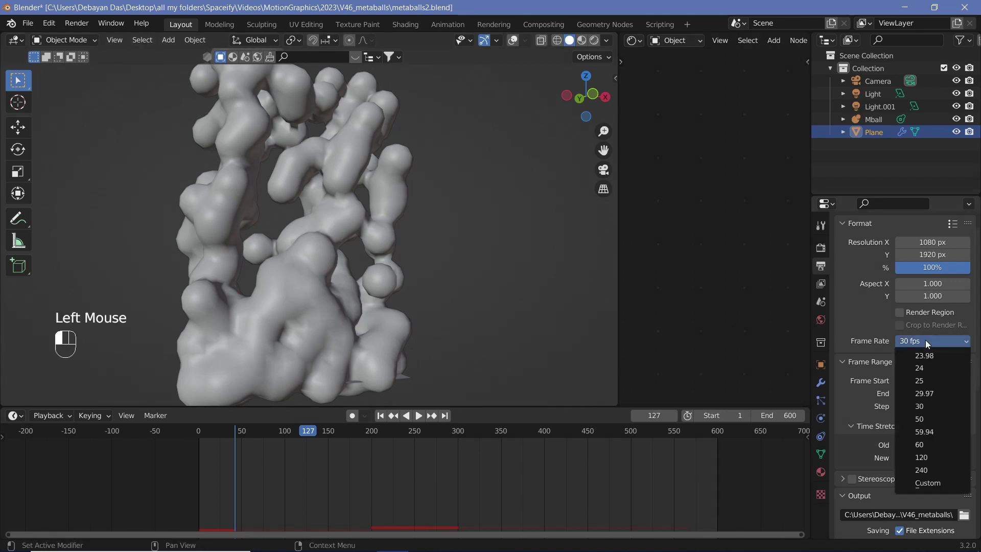
left_click(924, 445)
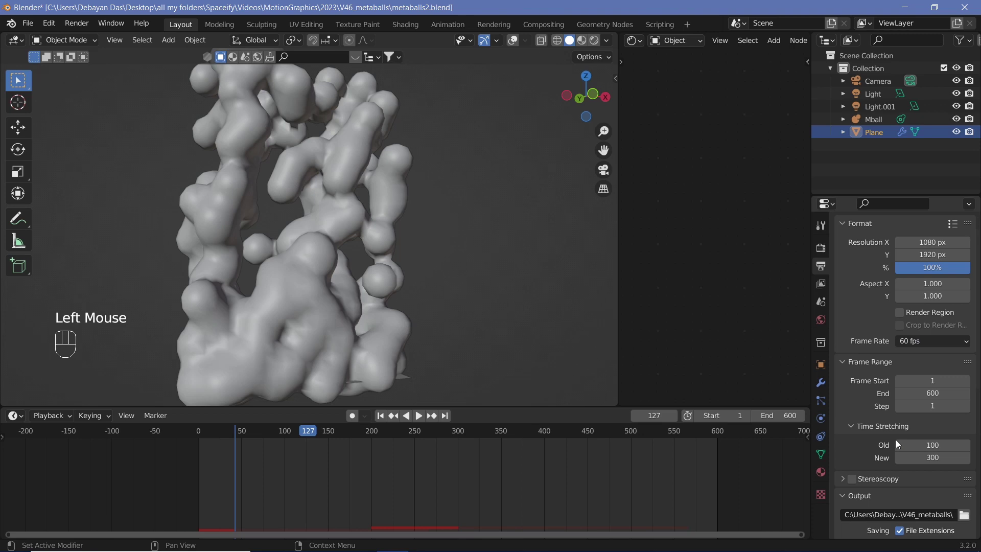
left_click(926, 457)
type("200")
key("Return")
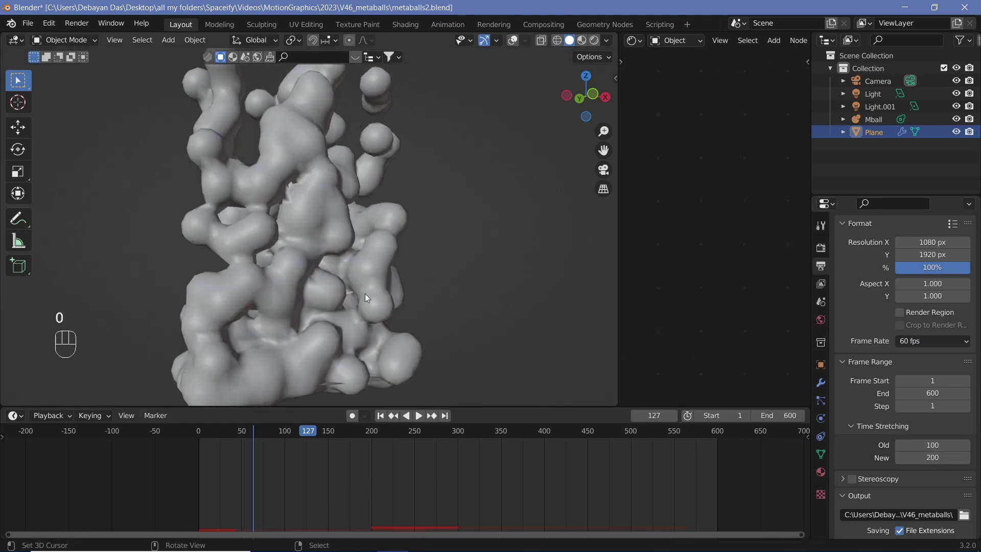
key("shift+space")
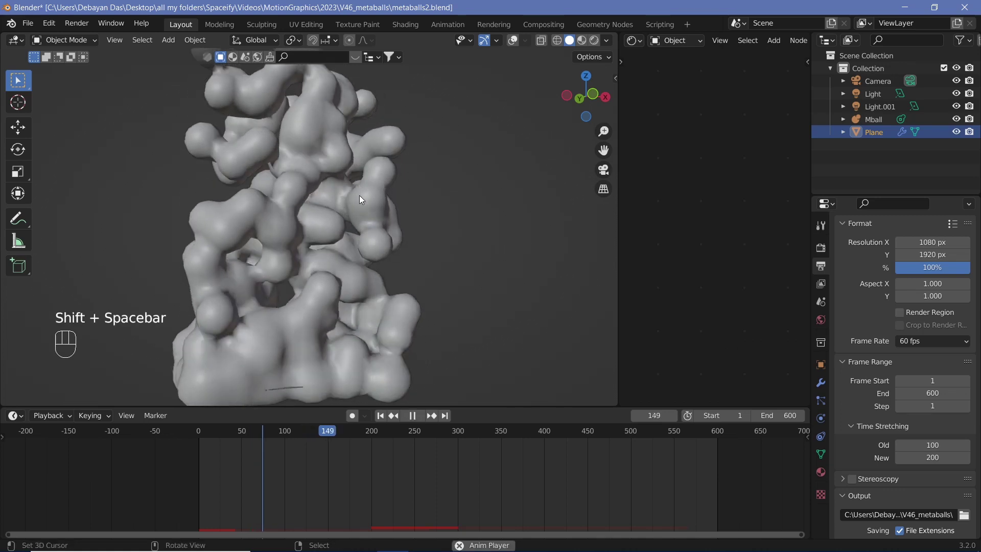
key("shift")
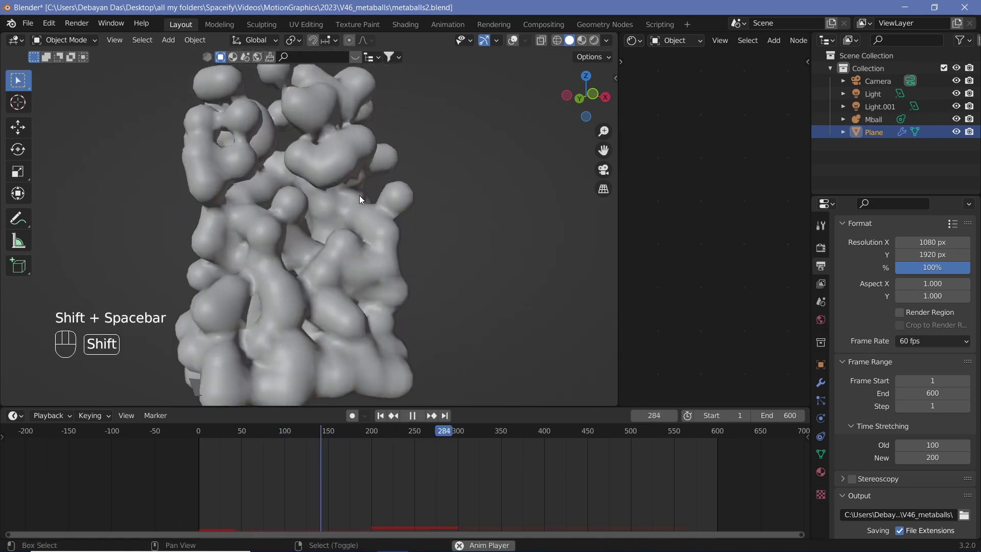
key("shift+space")
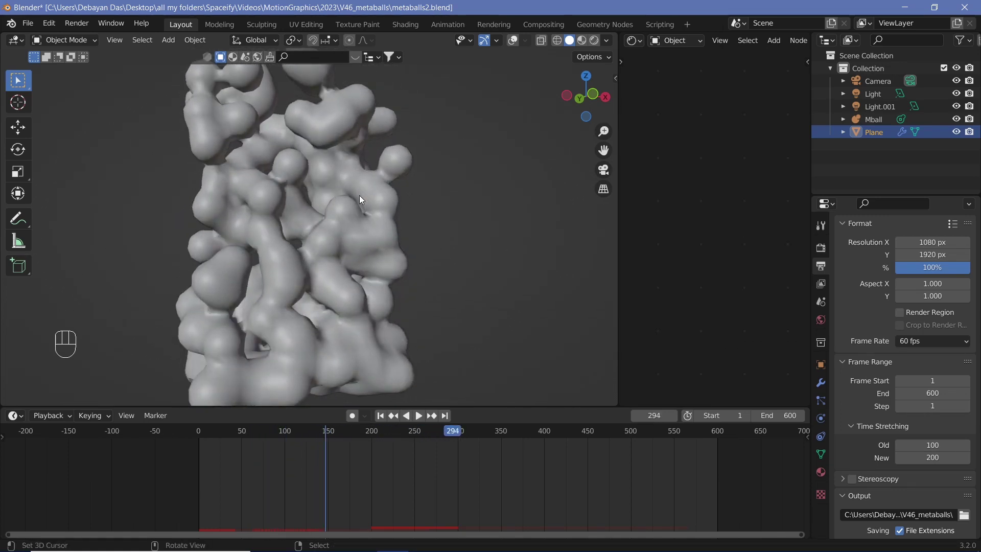